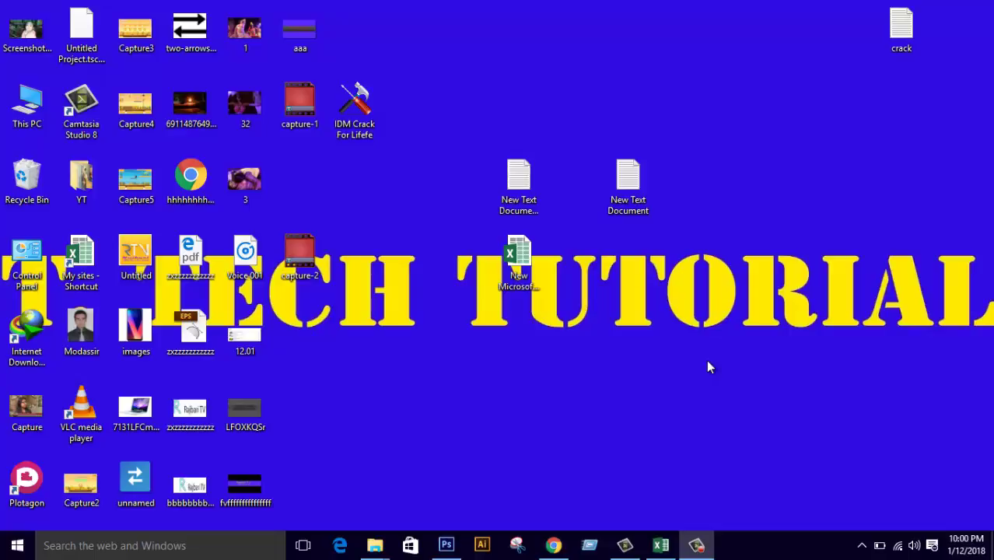
Step: Close the earlier RTV logo document in Photoshop, discarding its unsaved changes
{"action": "left_click", "coordinate": [446, 545]}
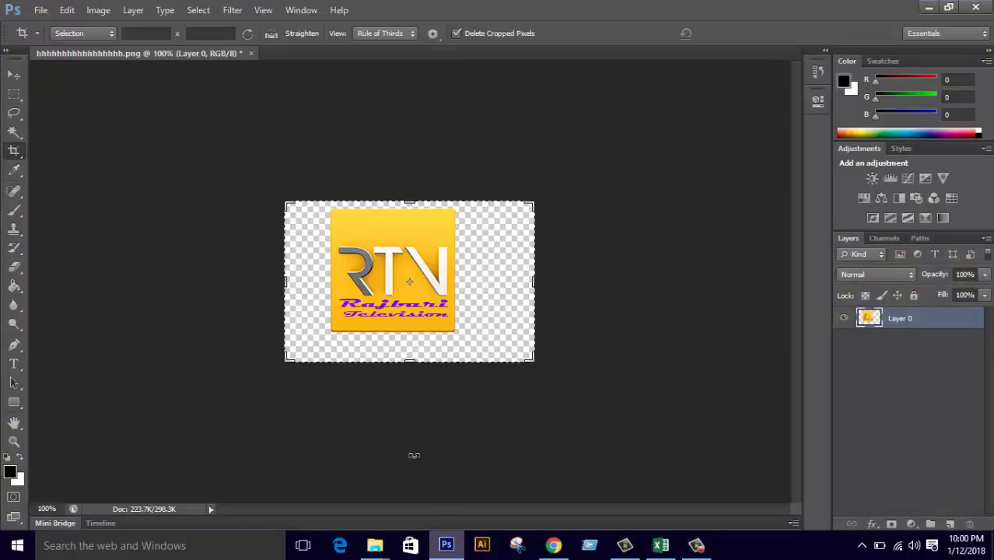
{"action": "left_click", "coordinate": [252, 53]}
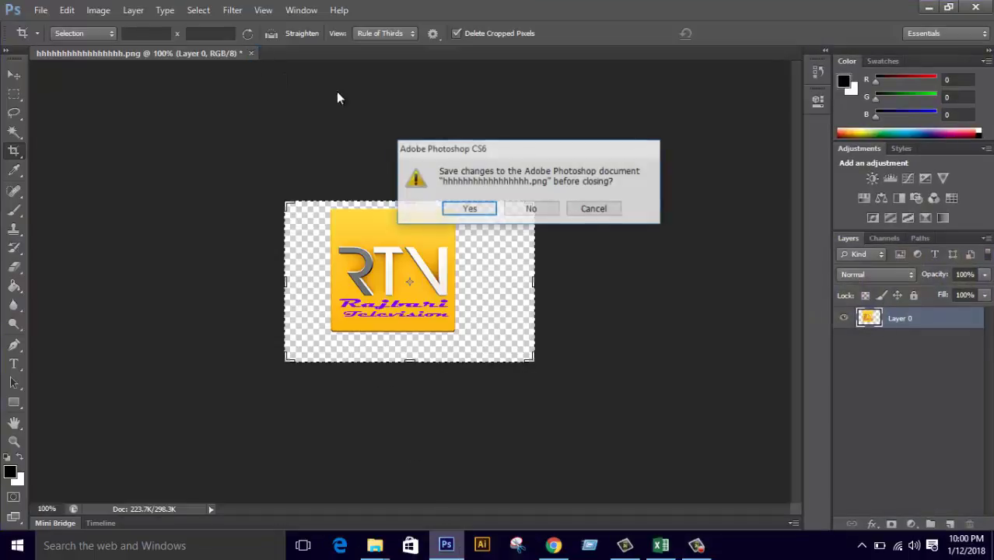
{"action": "left_click", "coordinate": [529, 209]}
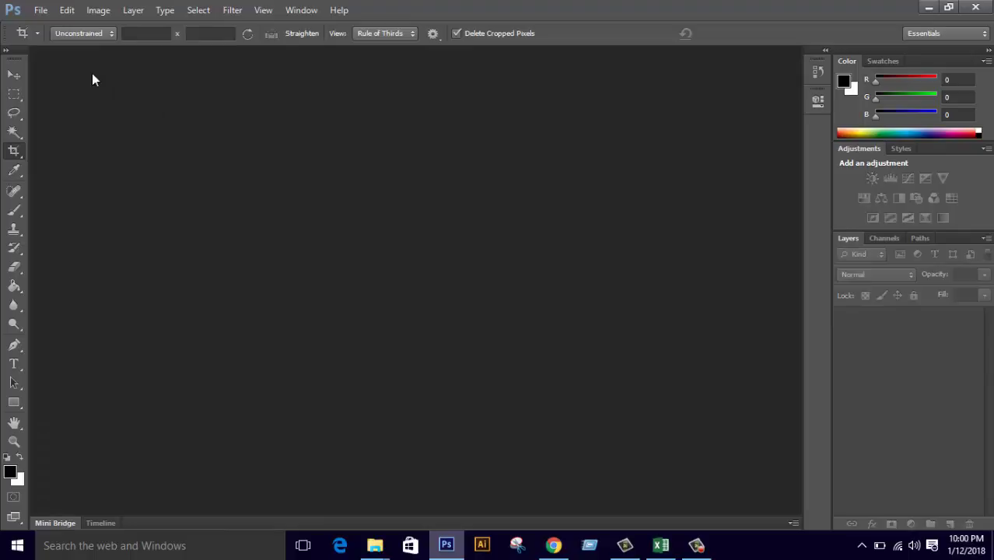
Step: Open the RTV logo PNG from the desktop folder on New Volume (G:)
{"action": "left_click", "coordinate": [42, 11]}
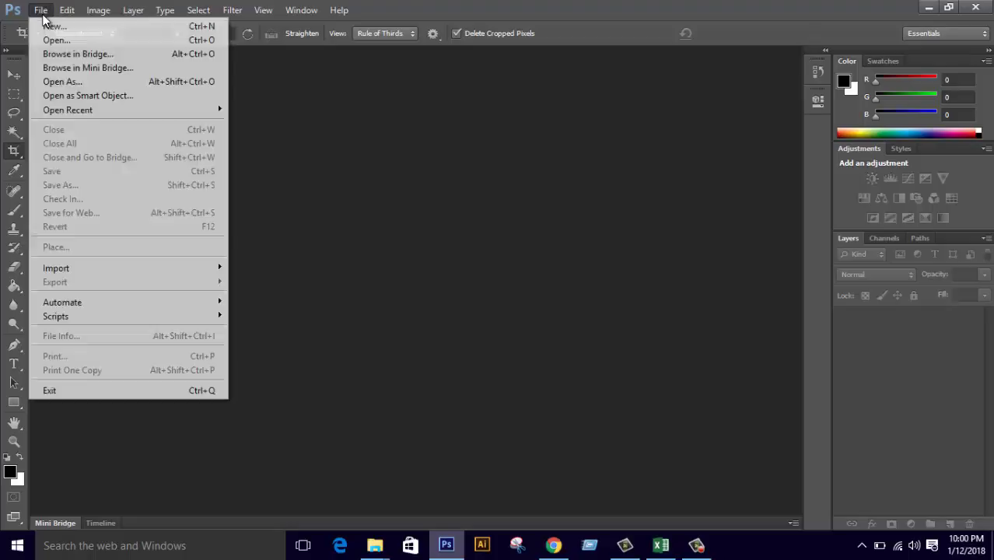
{"action": "left_click", "coordinate": [121, 40]}
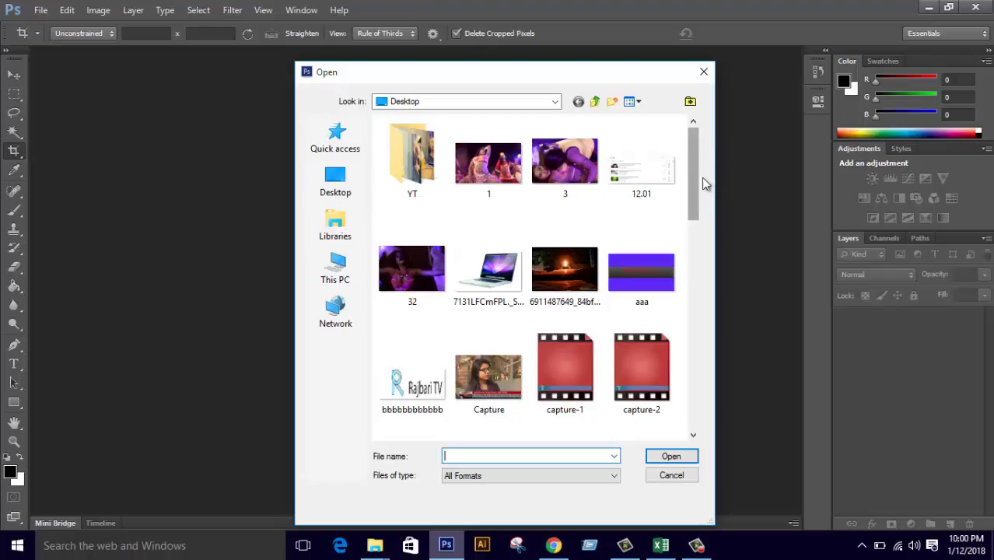
{"action": "mouse_move", "coordinate": [700, 184]}
{"action": "left_mouse_down"}
{"action": "mouse_move", "coordinate": [700, 292]}
{"action": "mouse_move", "coordinate": [716, 140]}
{"action": "left_mouse_up"}
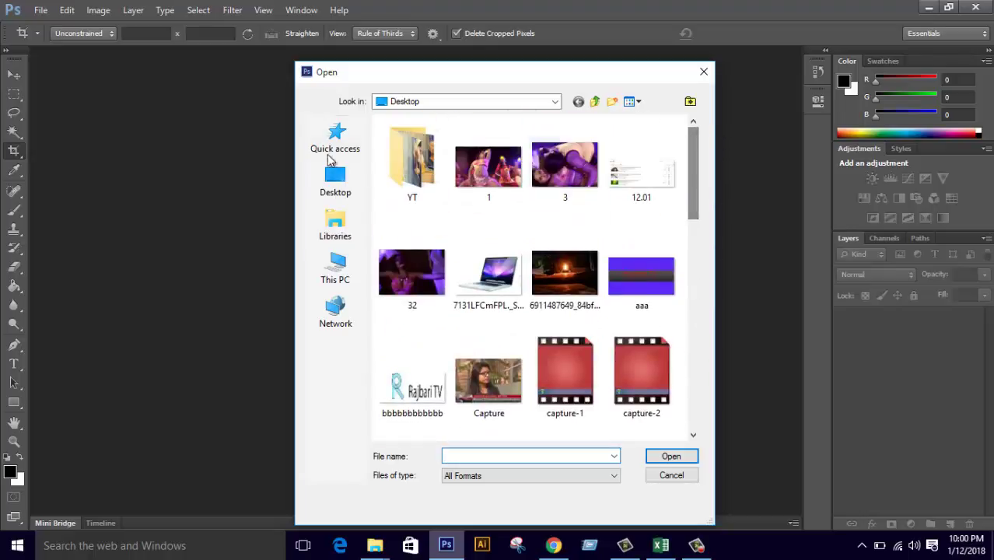
{"action": "left_click", "coordinate": [340, 181]}
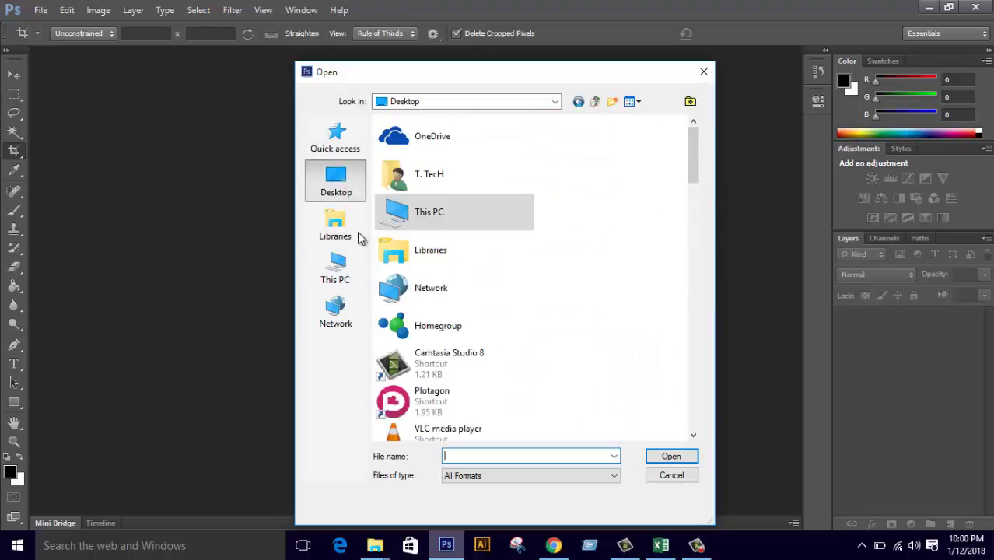
{"action": "left_click", "coordinate": [349, 279]}
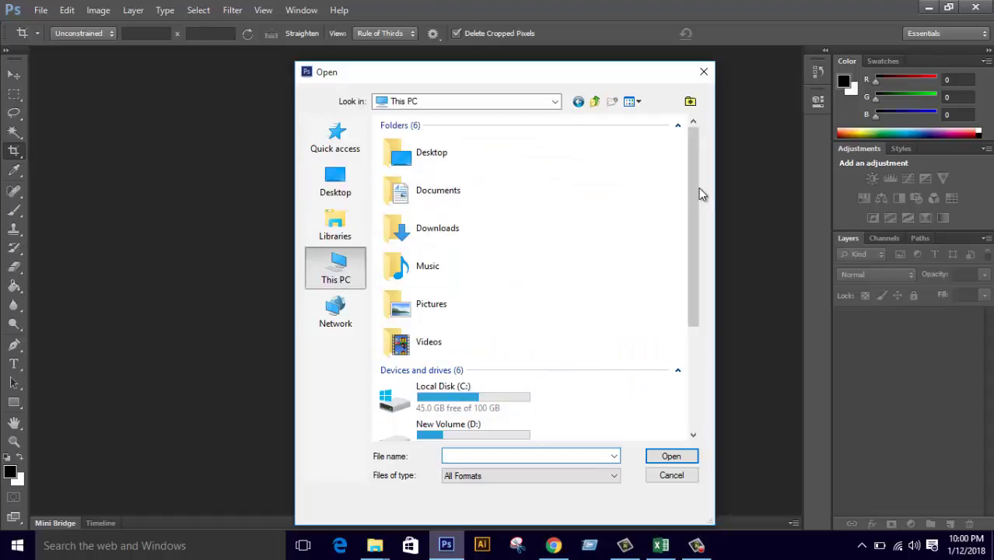
{"action": "left_click_drag", "start_coordinate": [691, 186], "coordinate": [687, 290]}
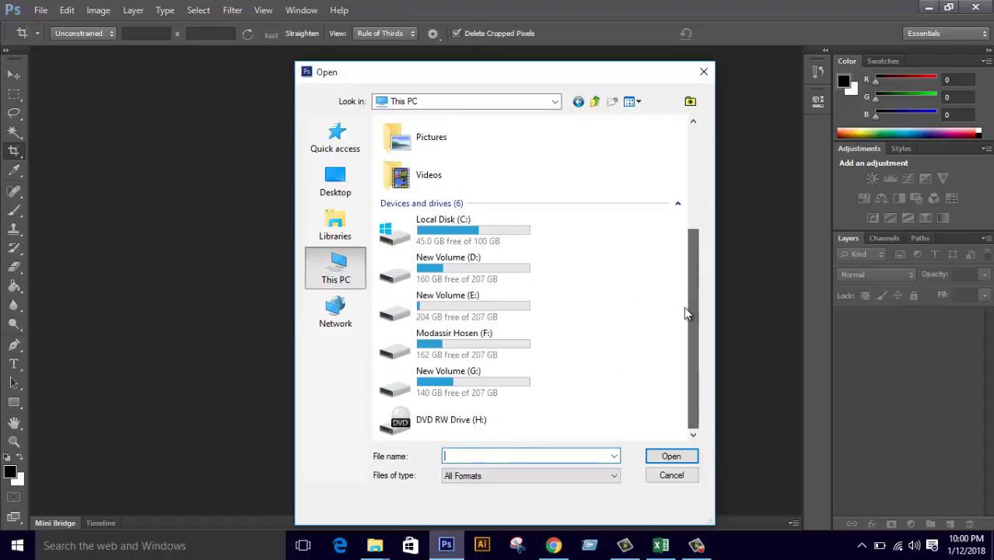
{"action": "double_click", "coordinate": [460, 376]}
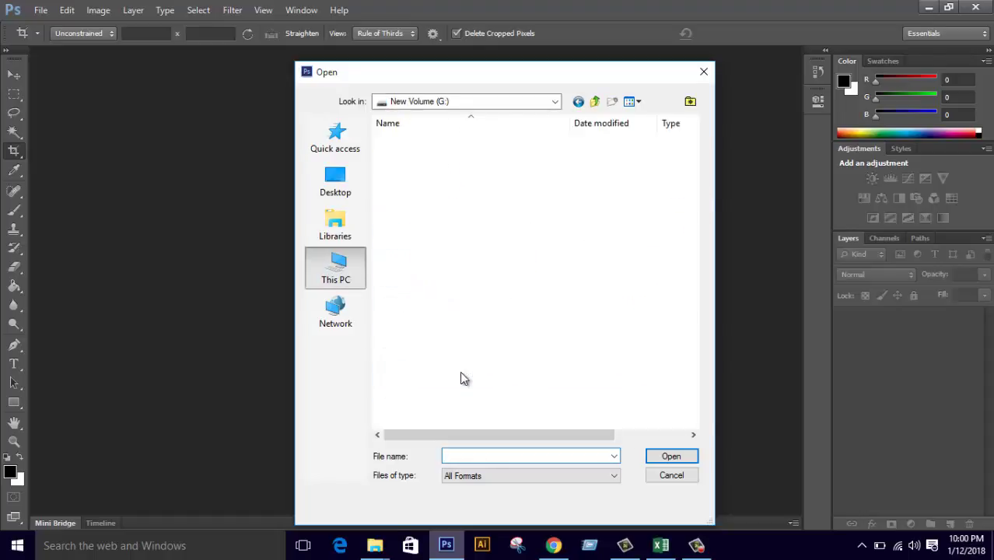
{"action": "double_click", "coordinate": [413, 168]}
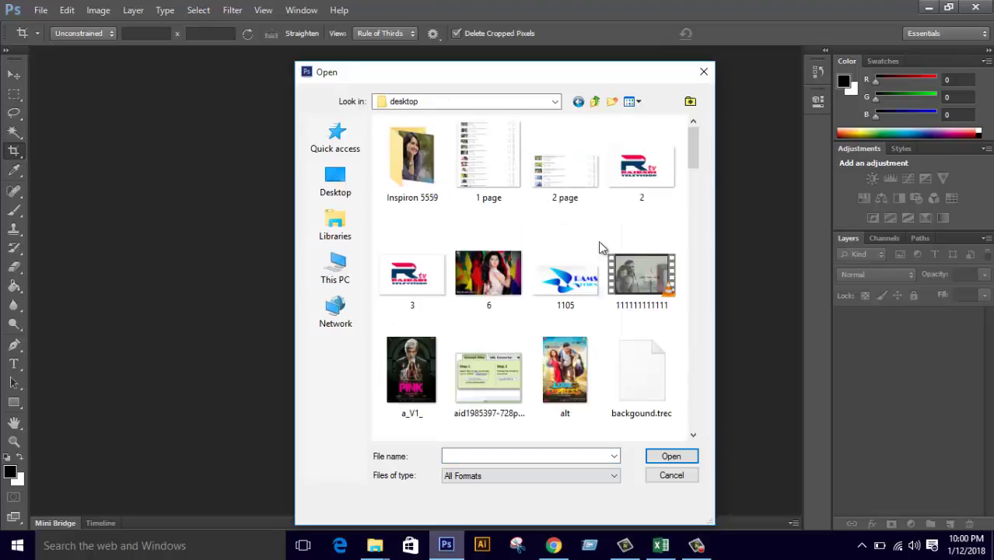
{"action": "left_click_drag", "start_coordinate": [692, 159], "coordinate": [681, 237]}
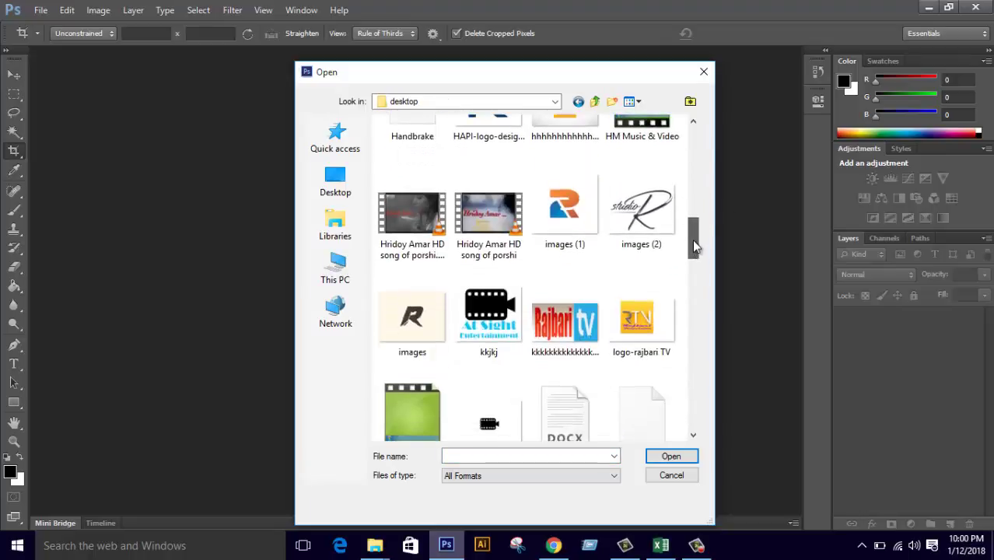
{"action": "double_click", "coordinate": [556, 225]}
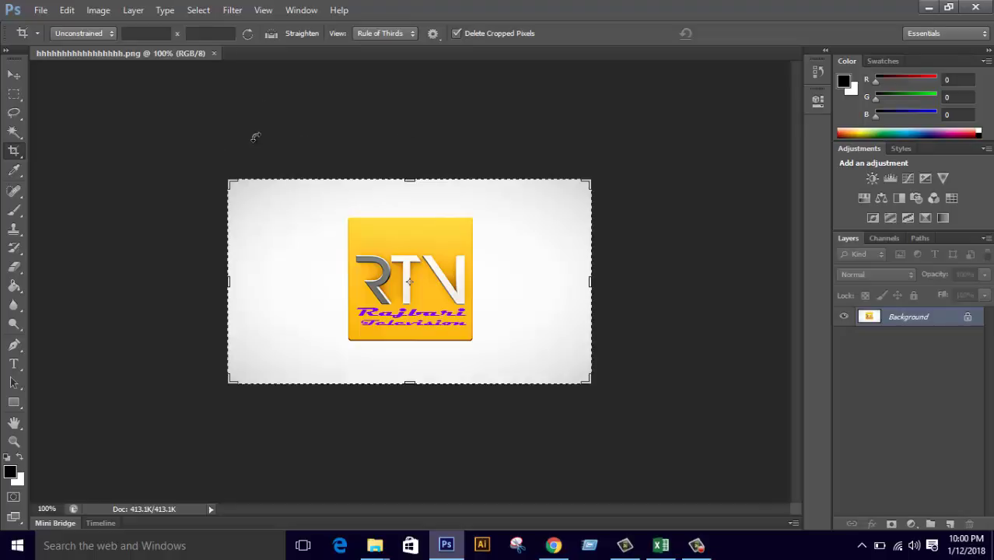
Step: Convert the locked Background layer of the logo into the editable Layer 0
{"action": "double_click", "coordinate": [968, 321]}
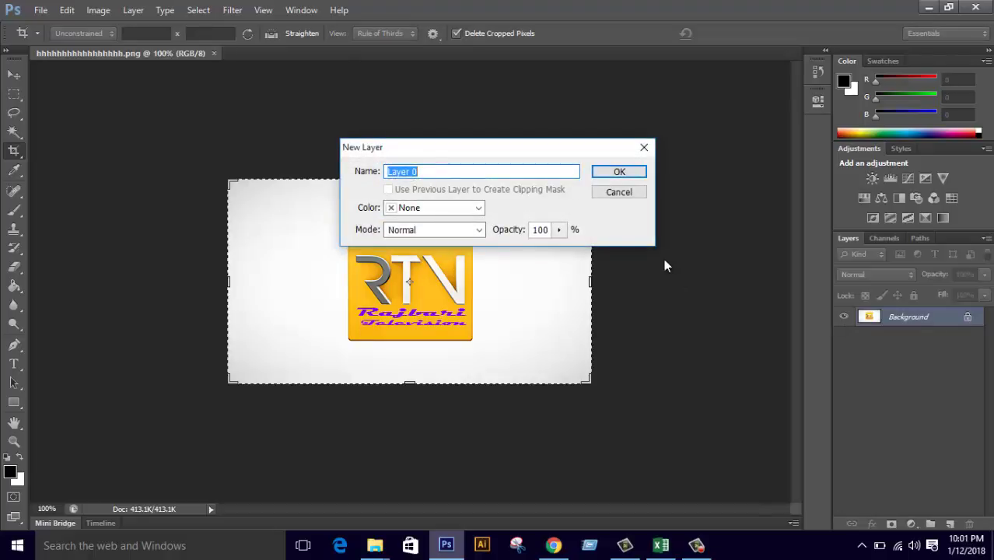
{"action": "left_click", "coordinate": [619, 173]}
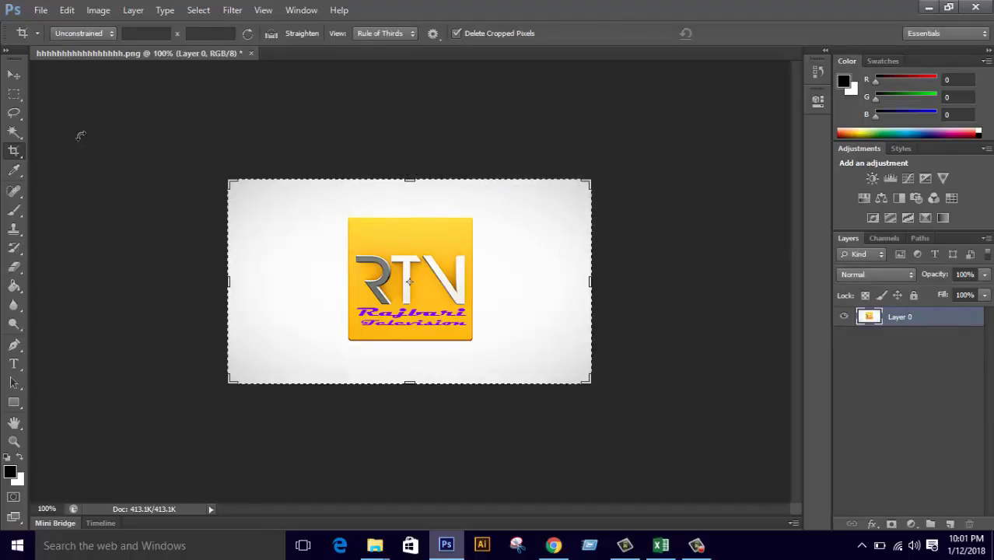
{"action": "left_click", "coordinate": [12, 132]}
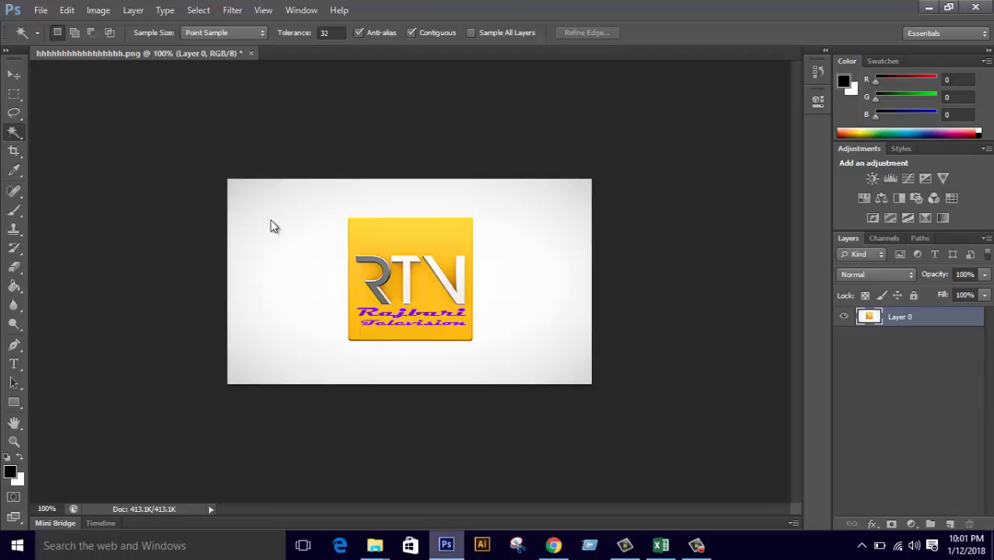
Step: Delete the white background around the RTV logo to transparency and deselect
{"action": "left_click", "coordinate": [271, 225]}
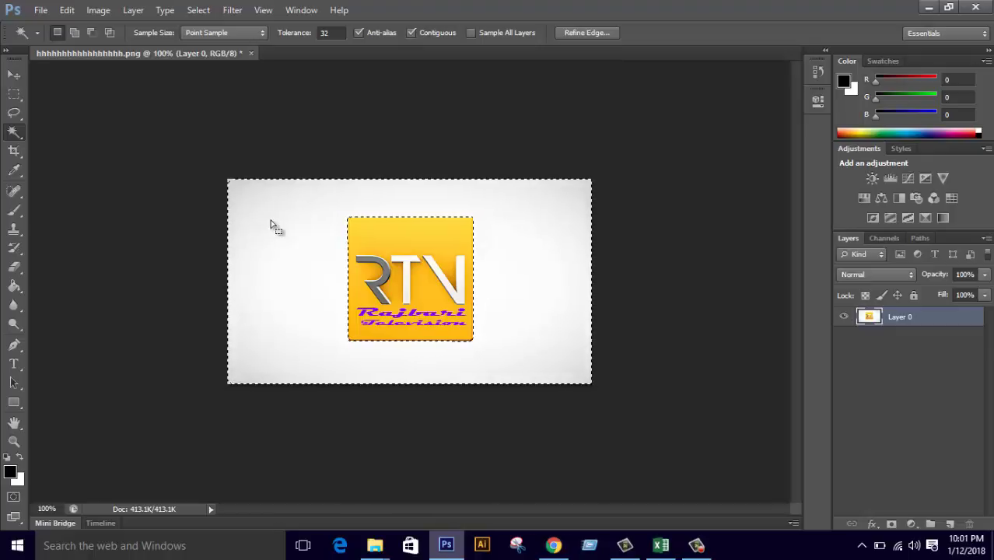
{"action": "key", "text": "Delete"}
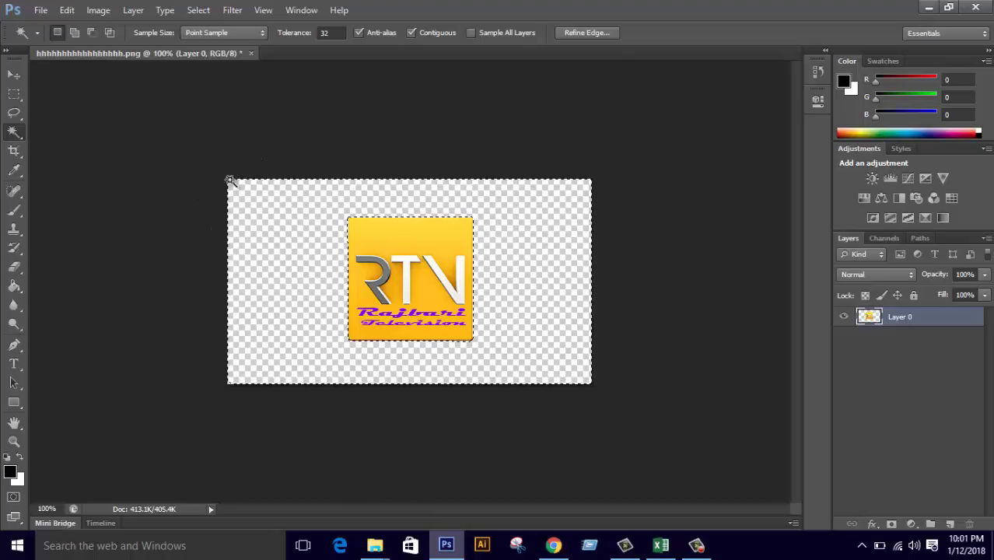
{"action": "key", "text": "ctrl+d"}
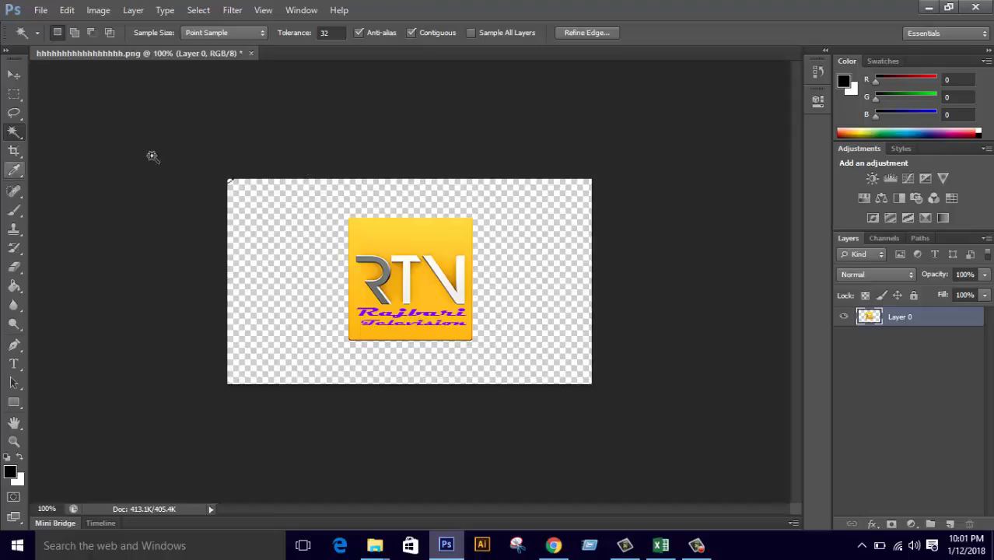
{"action": "left_click", "coordinate": [17, 153]}
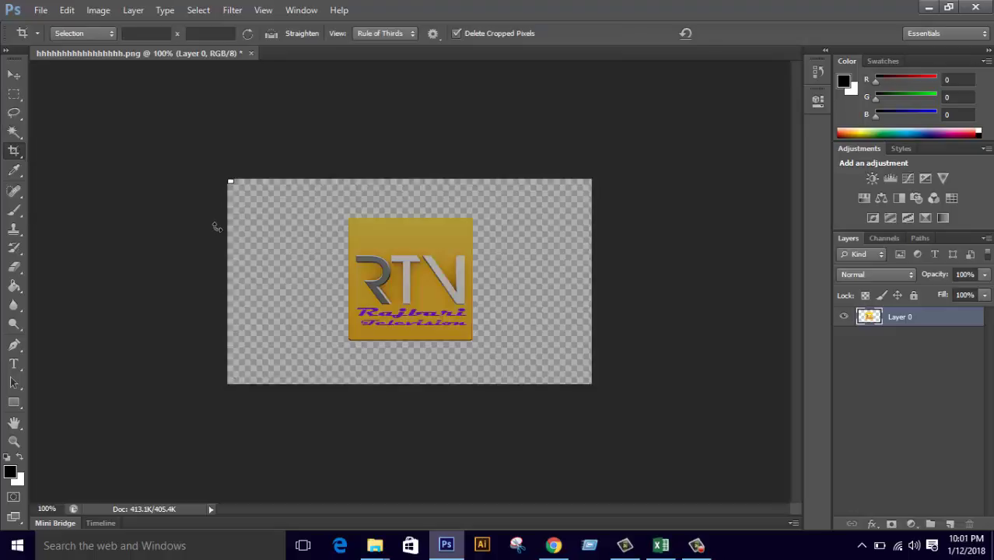
Step: Crop the canvas inward on all four sides to a near-square area around the logo
{"action": "left_click_drag", "start_coordinate": [217, 227], "coordinate": [369, 269]}
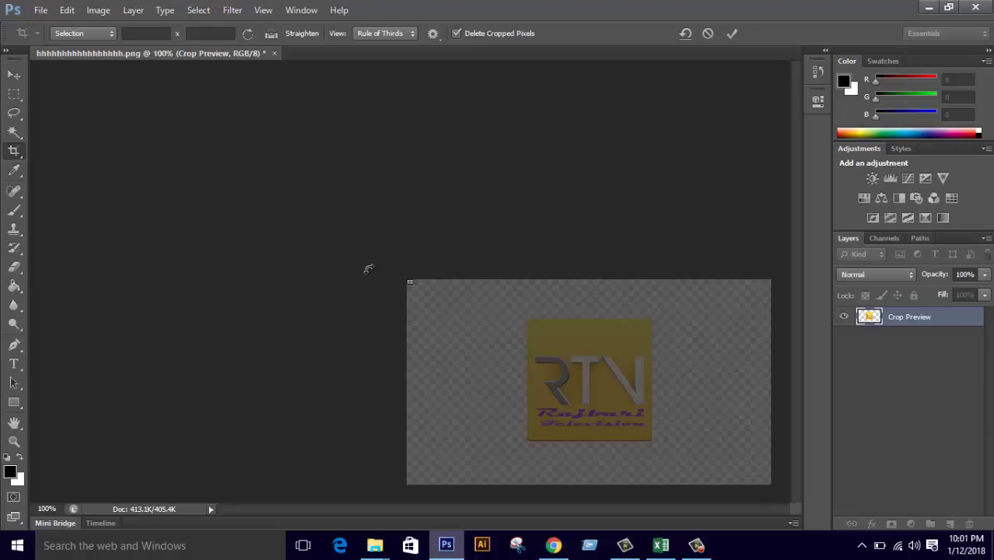
{"action": "key", "text": "Escape"}
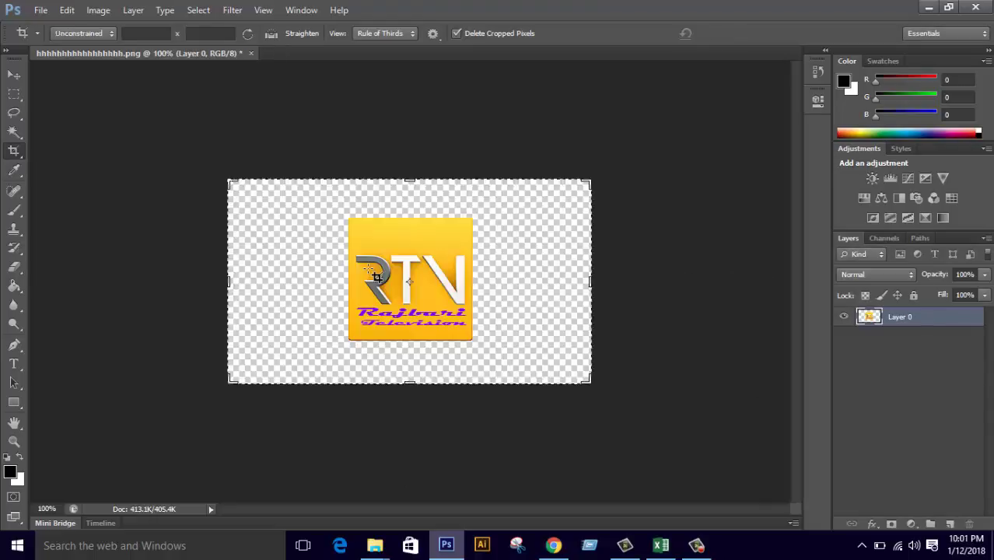
{"action": "left_click", "coordinate": [230, 278]}
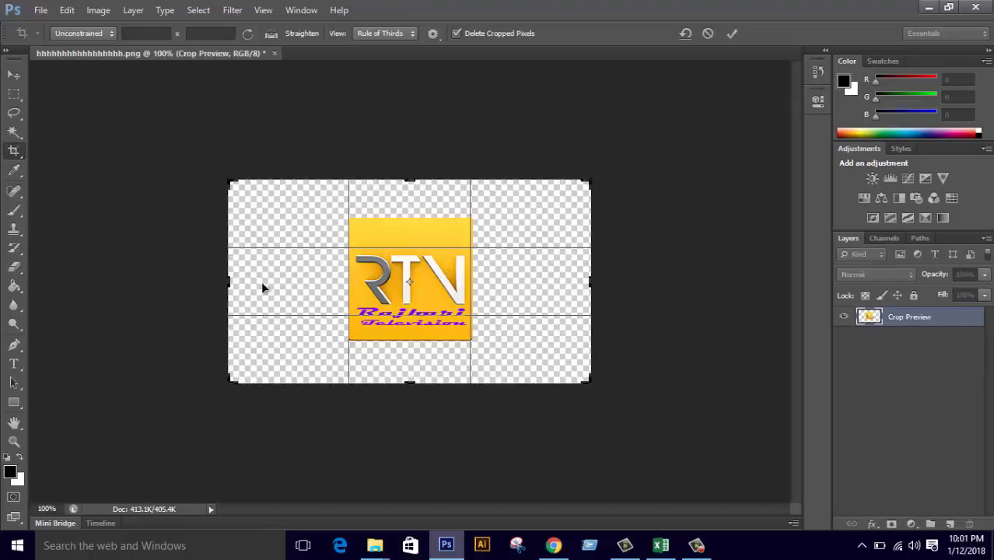
{"action": "left_click_drag", "start_coordinate": [230, 280], "coordinate": [273, 280]}
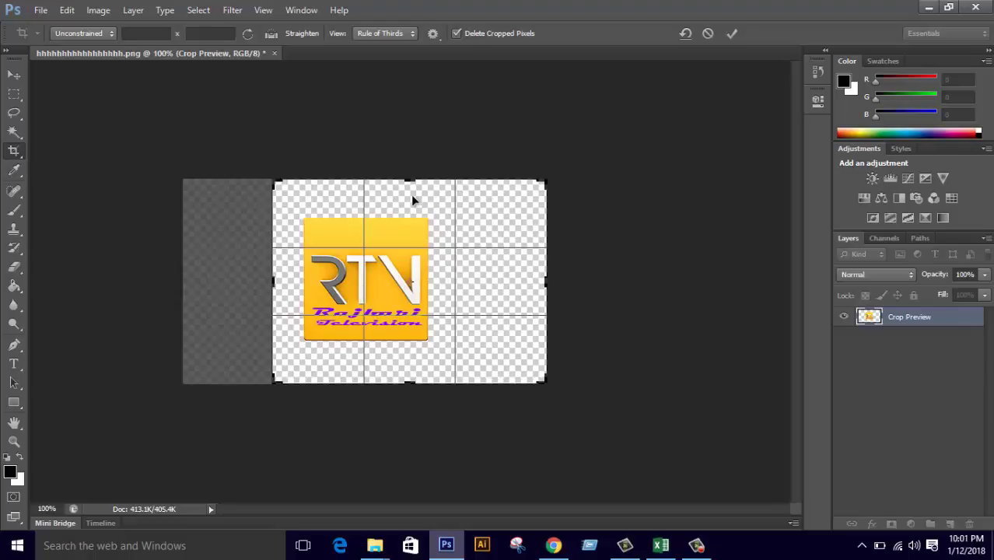
{"action": "left_click_drag", "start_coordinate": [411, 180], "coordinate": [410, 212]}
{"action": "left_click_drag", "start_coordinate": [536, 279], "coordinate": [499, 278]}
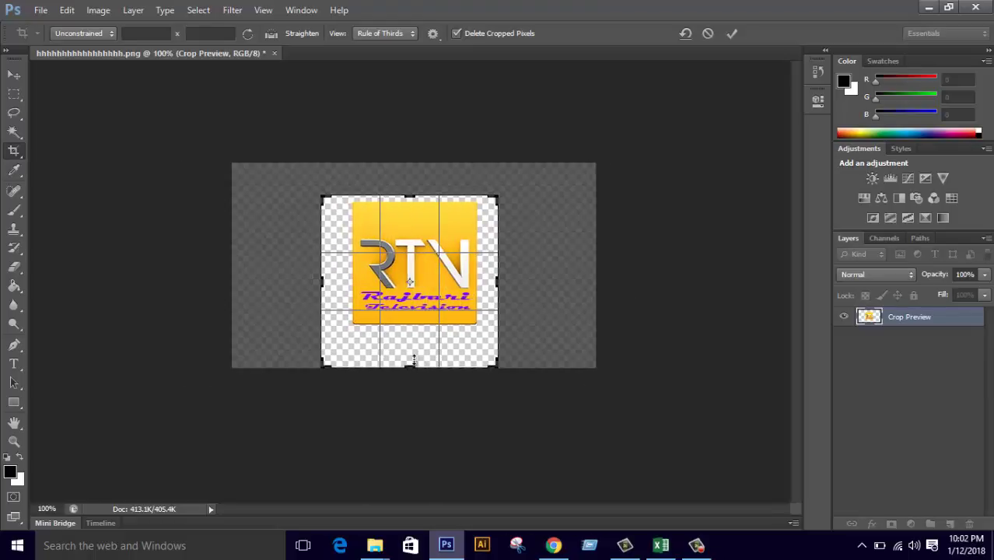
{"action": "left_click_drag", "start_coordinate": [413, 365], "coordinate": [413, 349]}
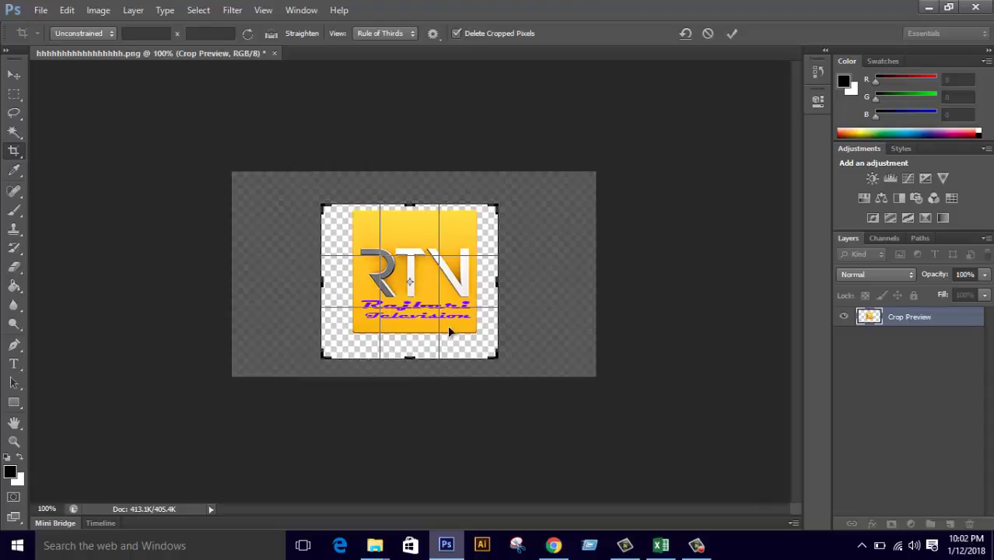
{"action": "left_click", "coordinate": [732, 33]}
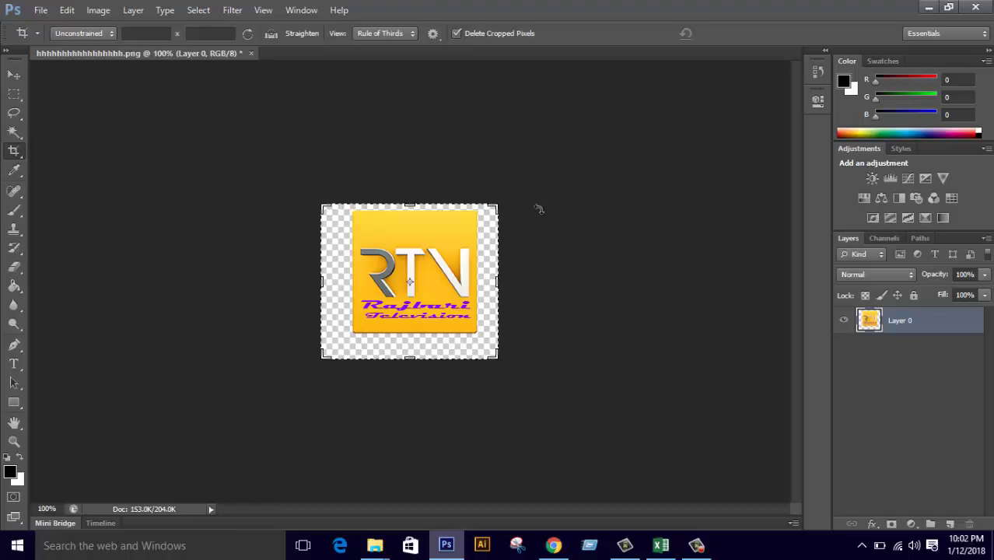
Step: Save the cropped logo to the Desktop as PNG 'Logo-Rajbari TV.png' with default PNG options
{"action": "left_click", "coordinate": [41, 10]}
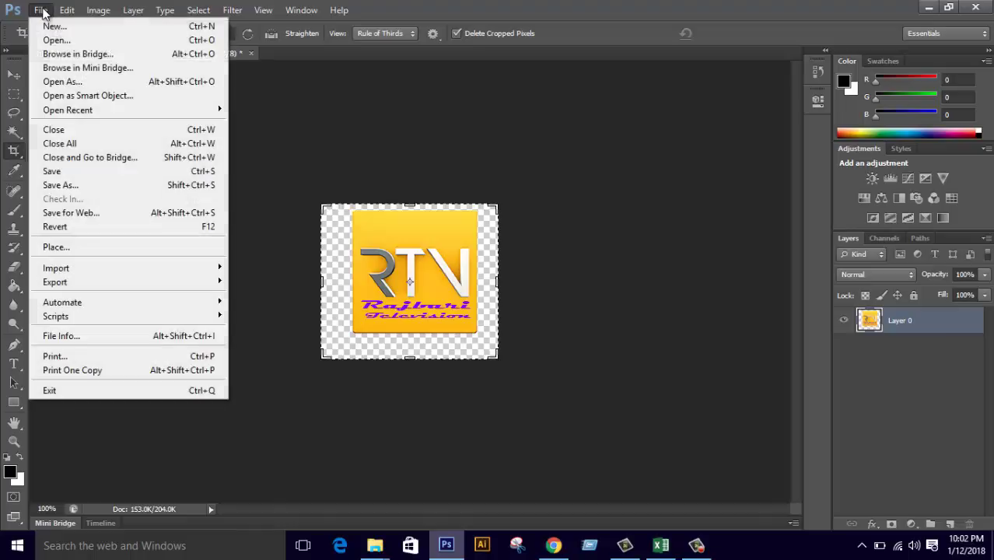
{"action": "left_click", "coordinate": [90, 191]}
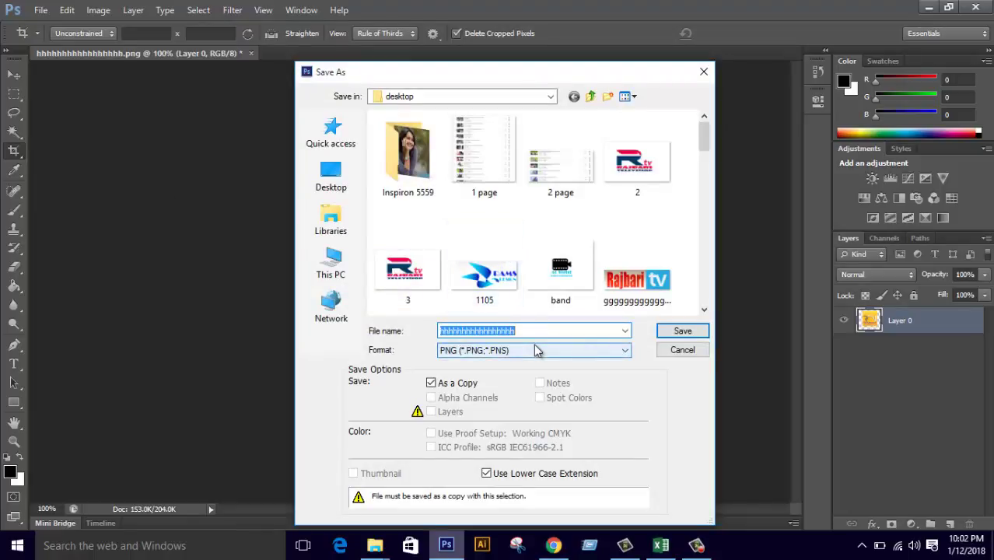
{"action": "left_click", "coordinate": [536, 351]}
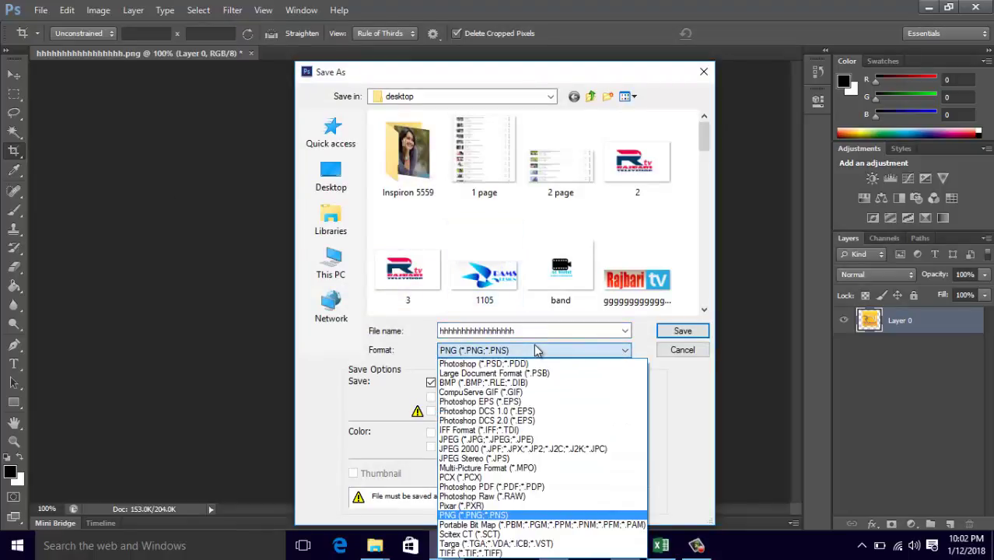
{"action": "left_click", "coordinate": [502, 517]}
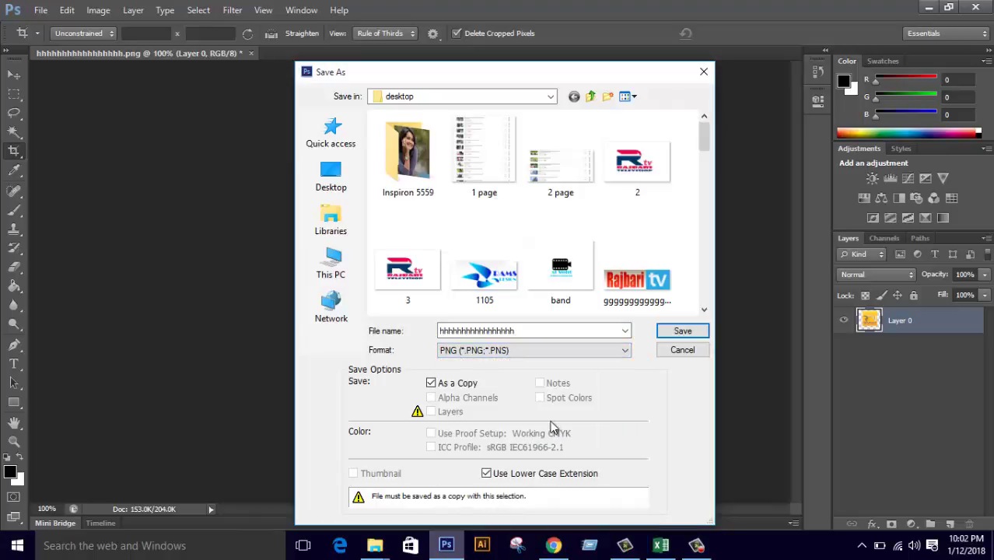
{"action": "double_click", "coordinate": [513, 330]}
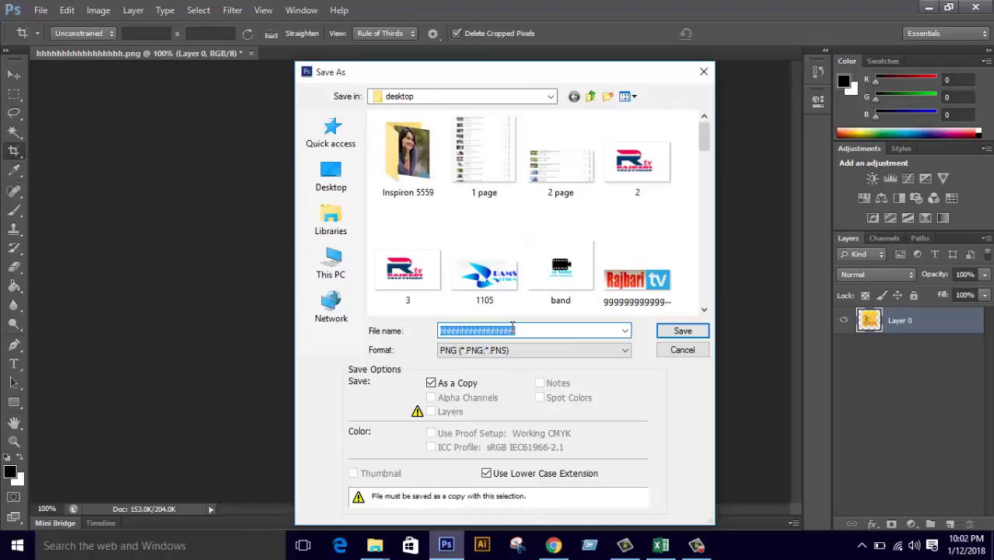
{"action": "type", "text": "Logo-"}
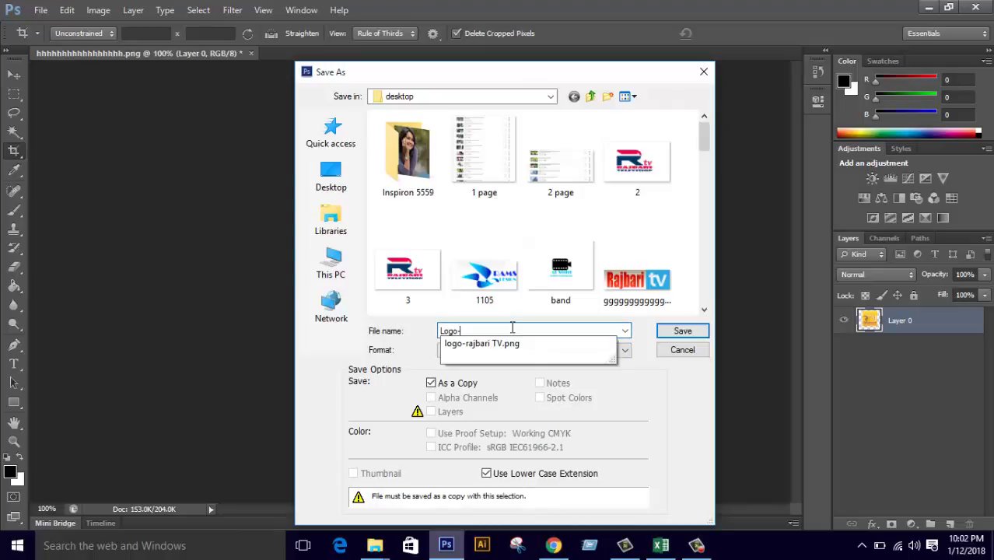
{"action": "type", "text": "Rajbari T"}
{"action": "type", "text": "V"}
{"action": "left_click", "coordinate": [656, 409]}
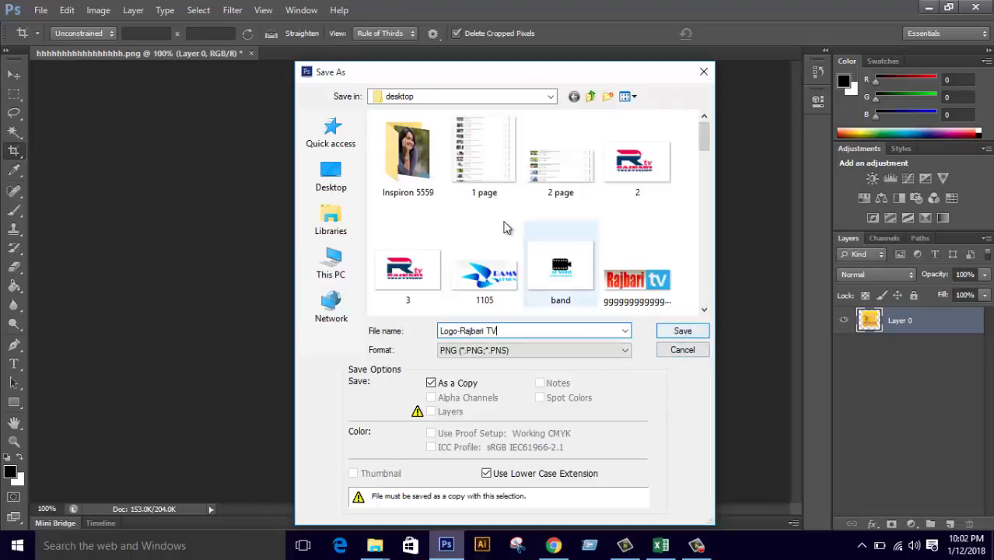
{"action": "left_click", "coordinate": [335, 180]}
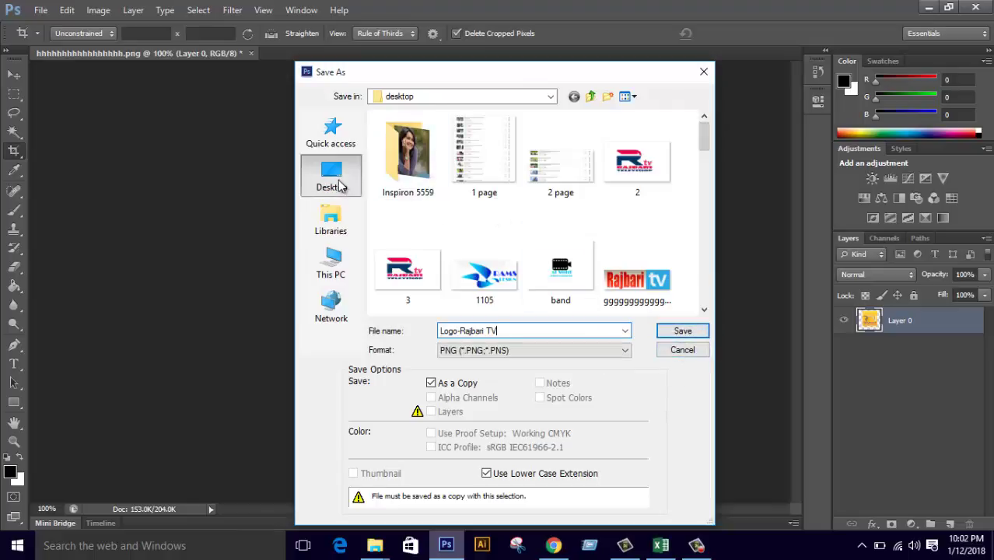
{"action": "left_click", "coordinate": [682, 333]}
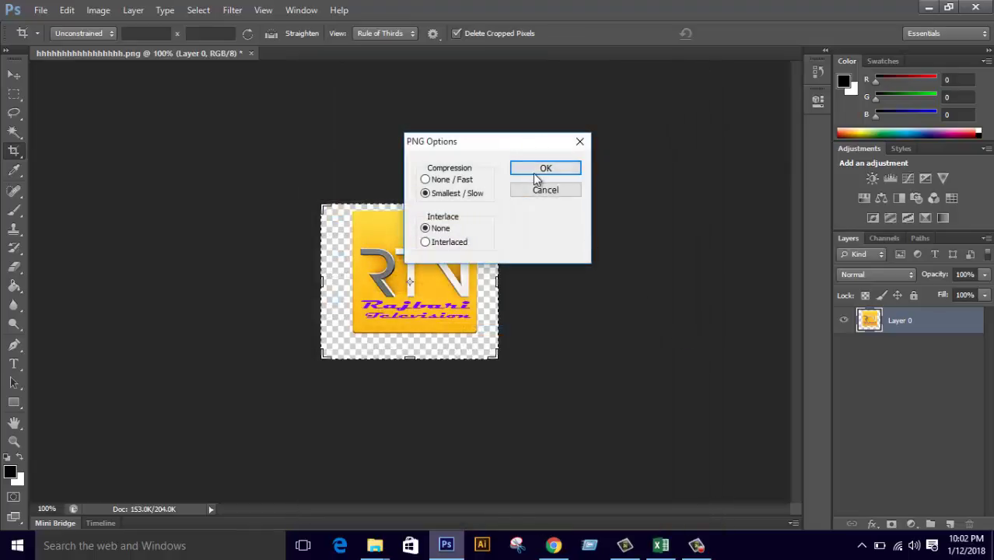
{"action": "left_click", "coordinate": [536, 178]}
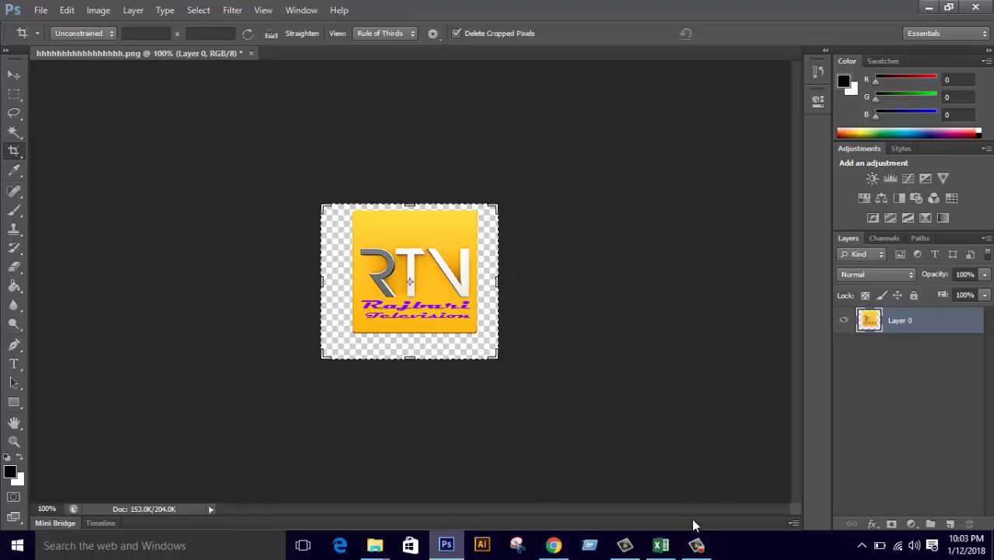
Step: Stop the Camtasia recording and move the Logo-Rajbari TV.png overlay to the video's top-right corner
{"action": "left_click", "coordinate": [696, 546]}
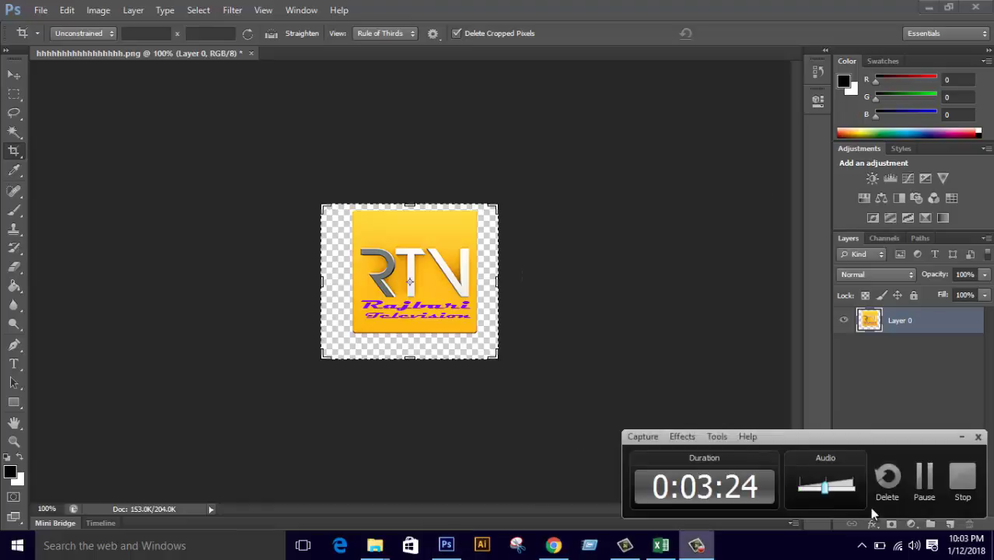
{"action": "left_click", "coordinate": [965, 484]}
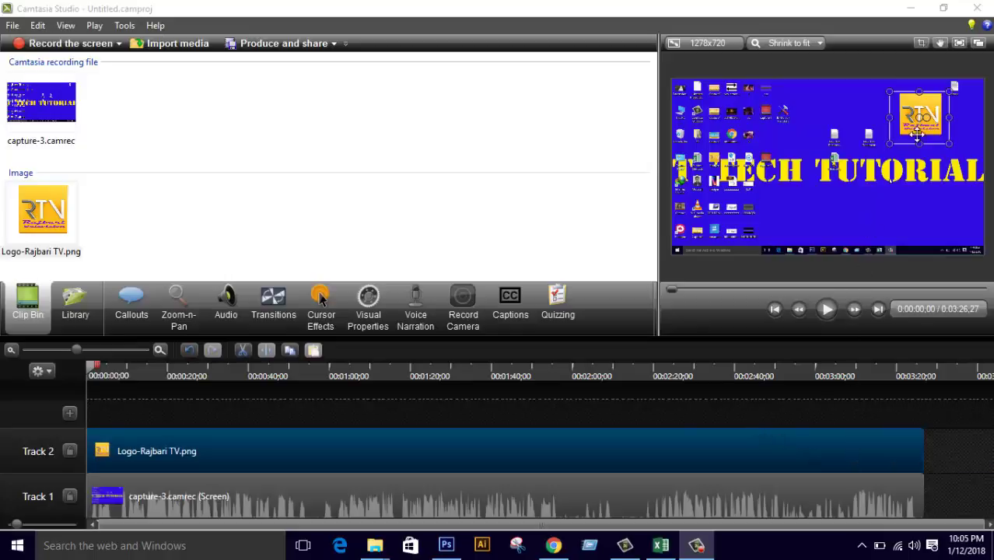
{"action": "left_click_drag", "start_coordinate": [909, 105], "coordinate": [907, 118]}
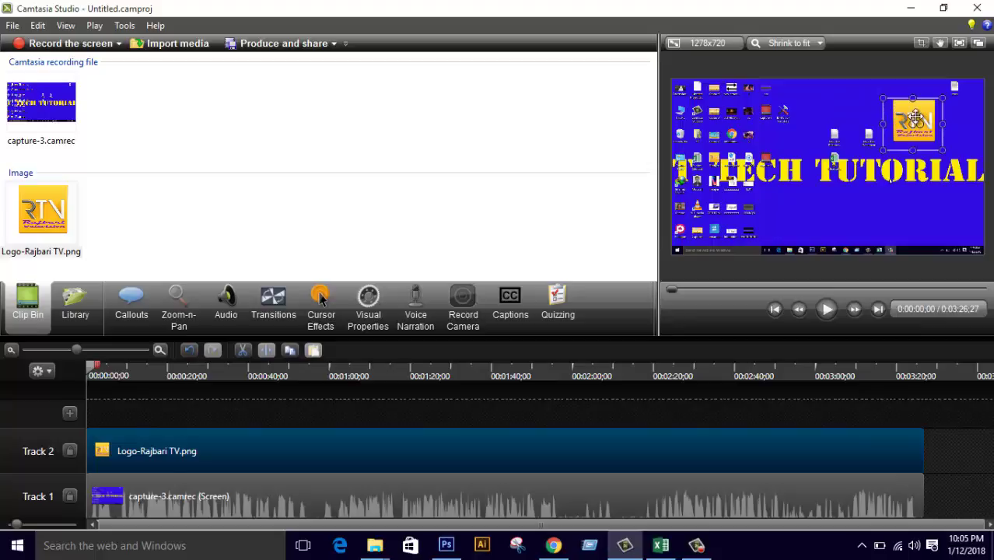